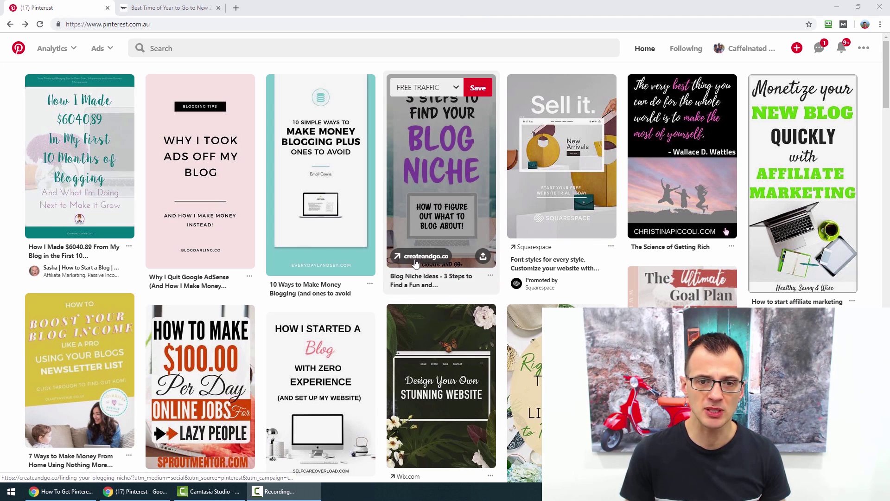
View the website linked from the Blog Niche Ideas pin and the New Zealand travel article, and return to the Pinterest home feed.
click(416, 263)
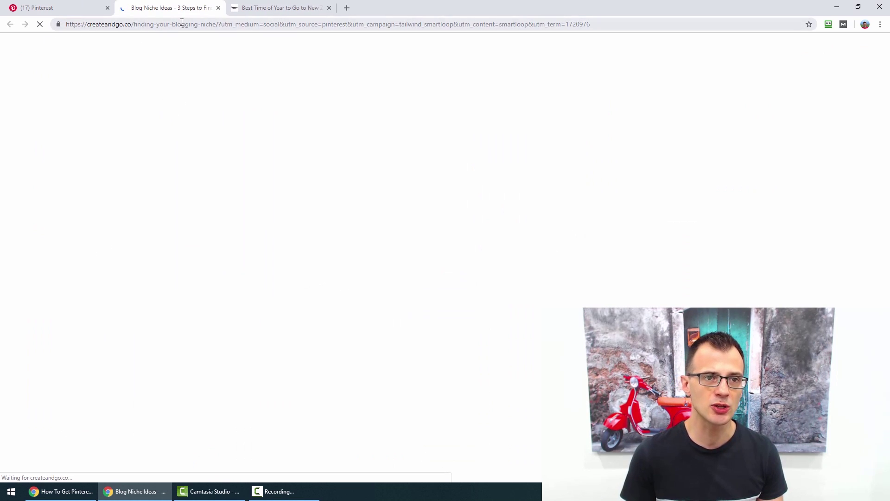
click(218, 7)
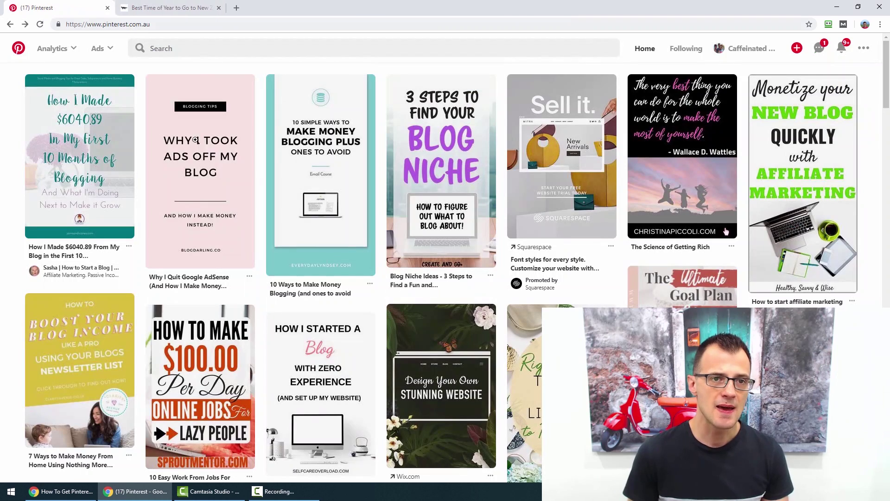
click(150, 6)
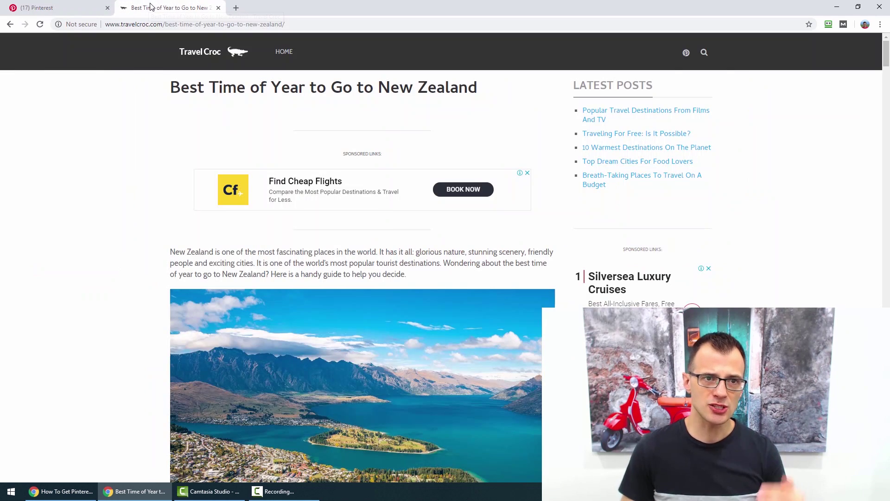
click(51, 5)
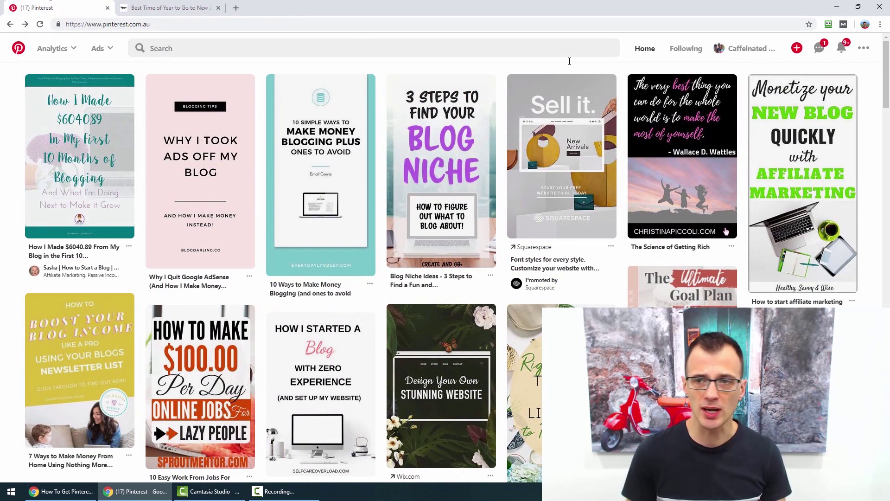
Start a new Pin and upload travel pin.jpg from the example folder as its image.
click(797, 48)
click(769, 79)
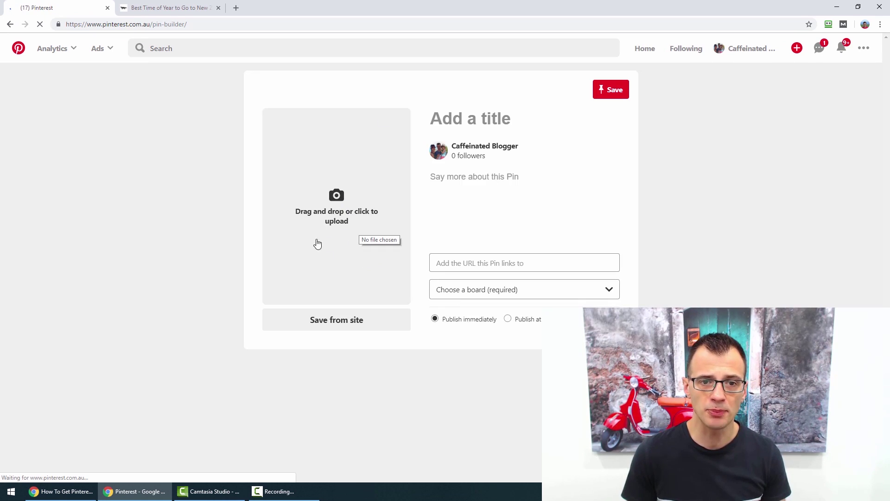
click(346, 227)
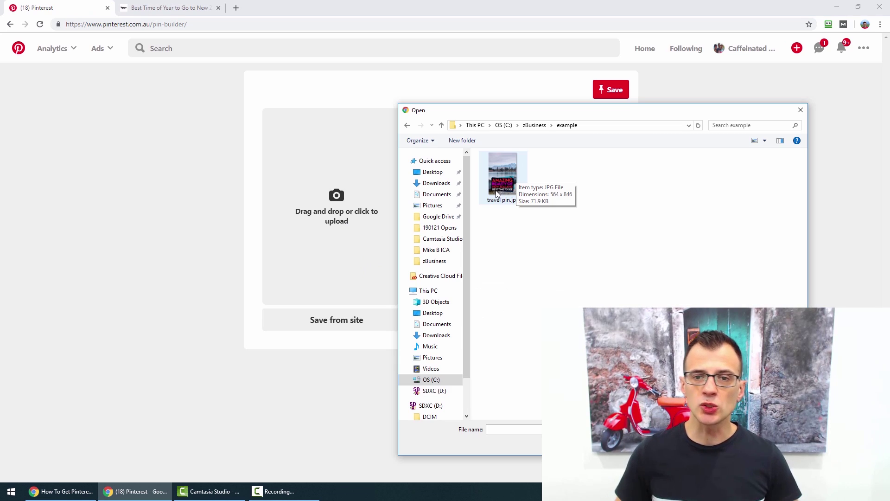
click(494, 190)
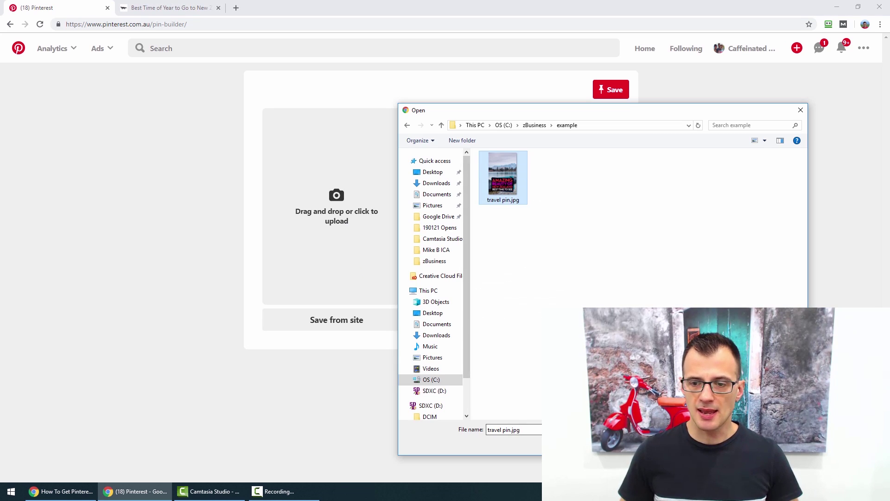
double_click(503, 178)
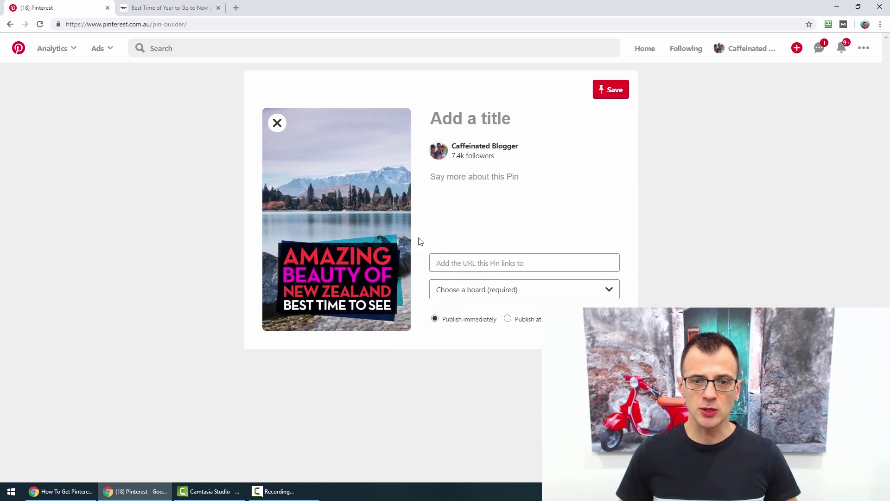
click(436, 263)
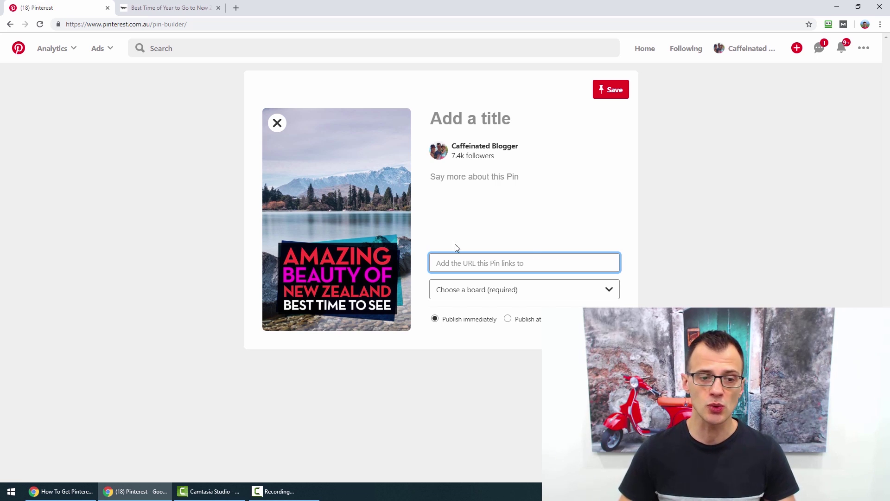
Switch to the presentation and advance from the Pin Anatomy slide to the slide on understanding Pinterest traffic.
click(63, 491)
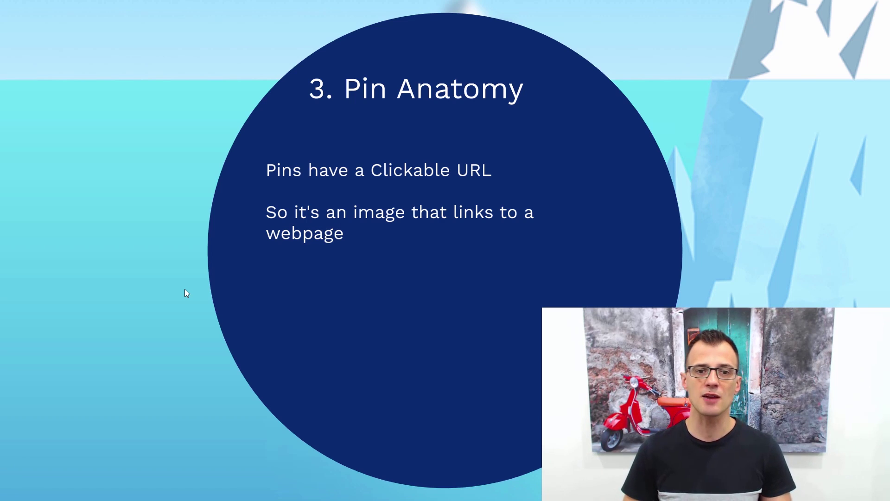
key(Right)
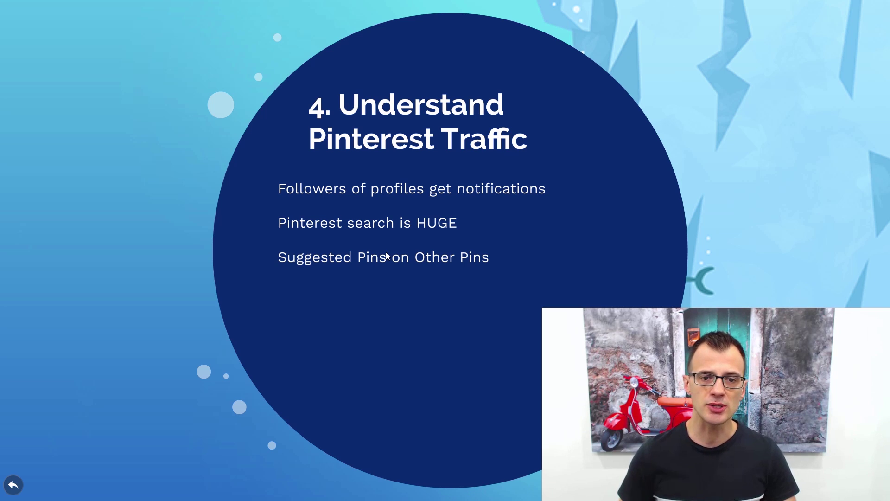
Switch back to Pinterest and look up the search suggestions for "wedding dress".
key(alt+Tab)
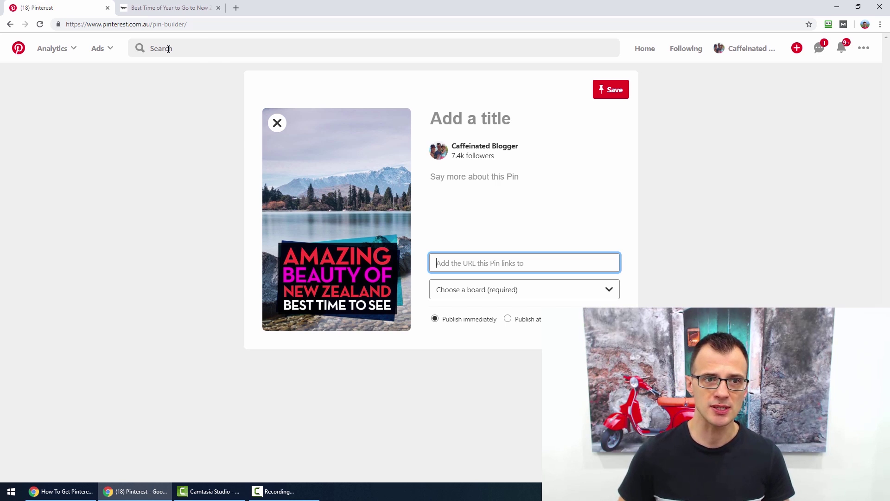
click(168, 48)
text(wedding)
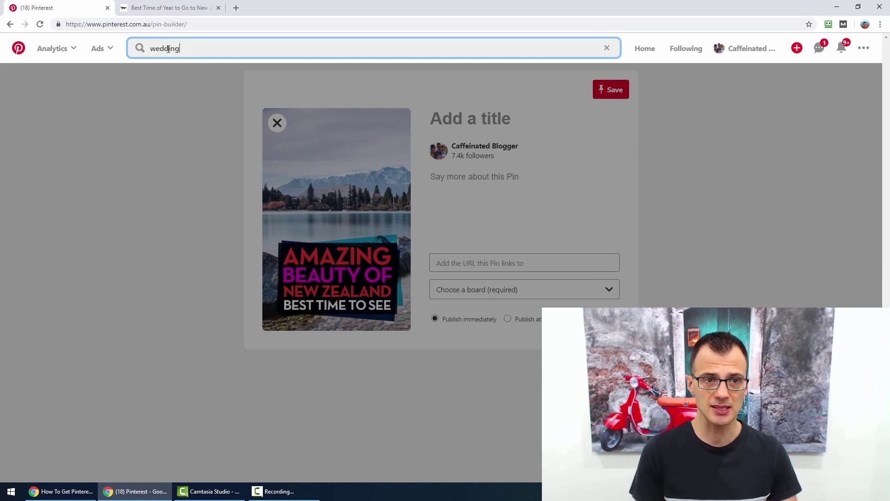
text( dress)
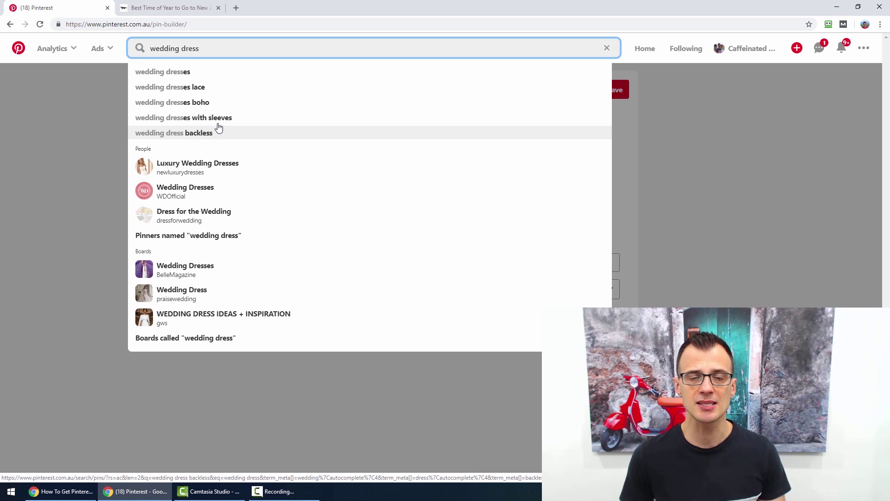
click(742, 160)
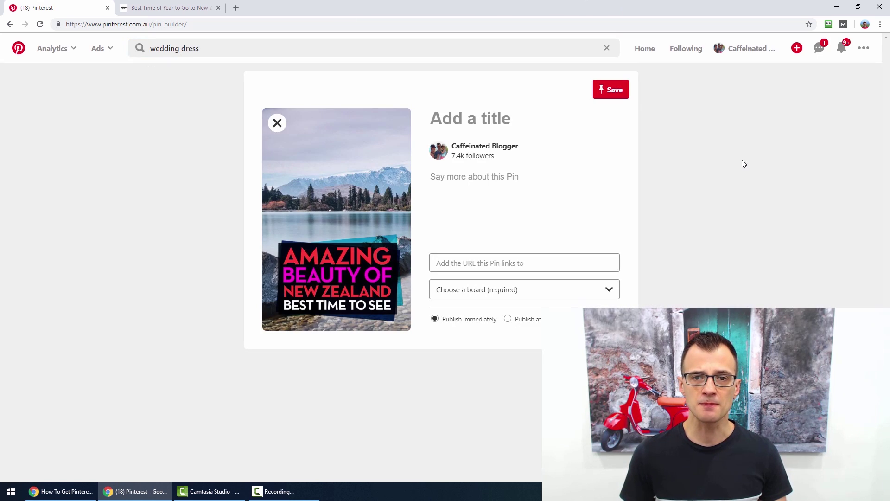
click(480, 185)
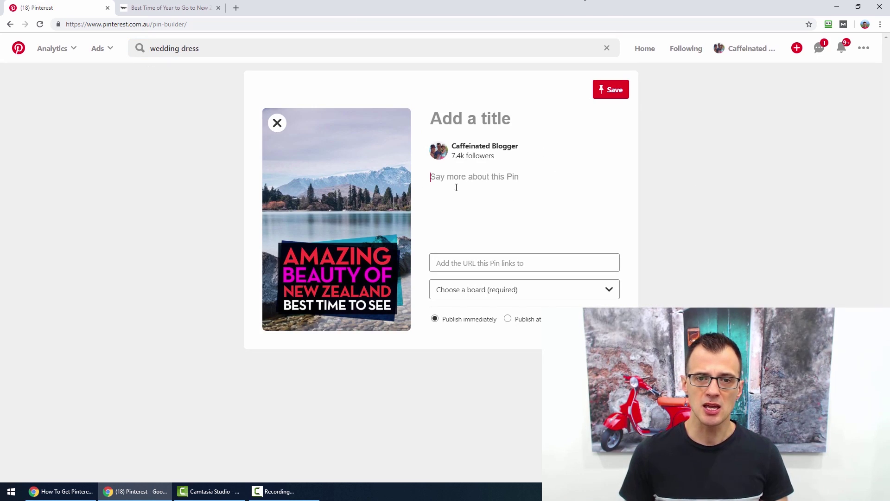
text(owuydgfiwuyegbiuweyhiwuey)
key(ctrl+a)
key(BackSpace)
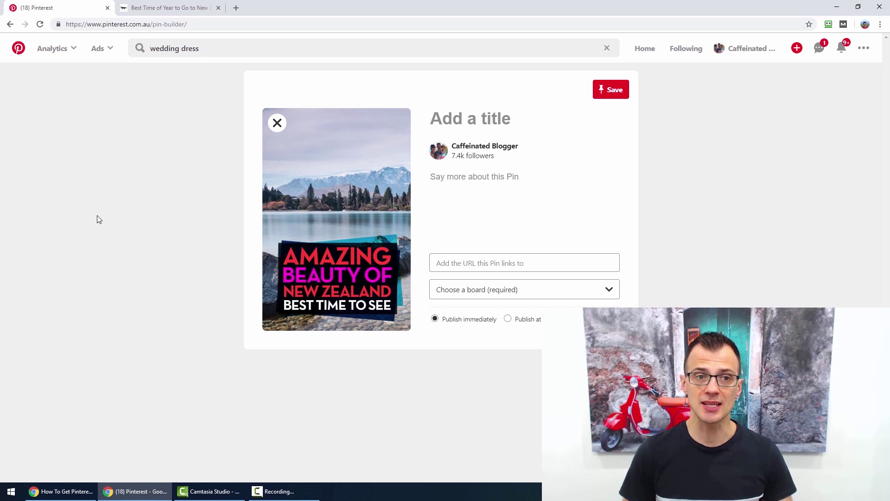
Replace the search text with "how to make" to view its suggestions, and return to the presentation.
click(235, 50)
key(ctrl+a)
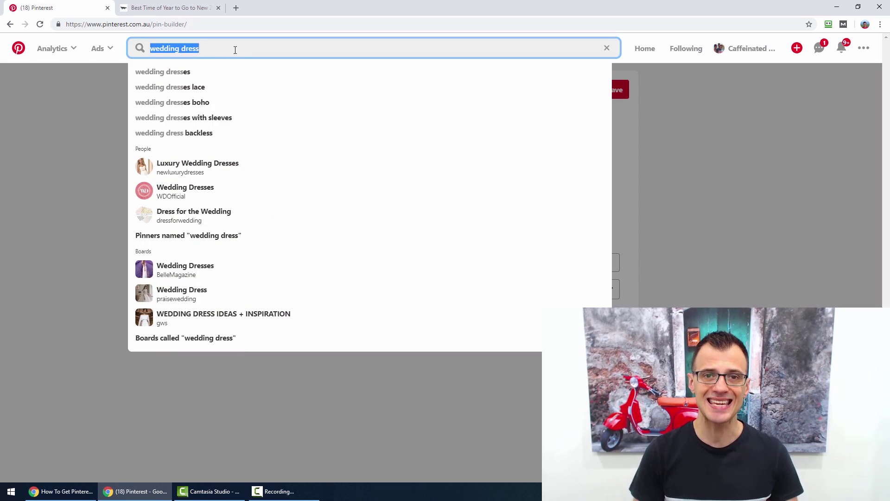
key(BackSpace)
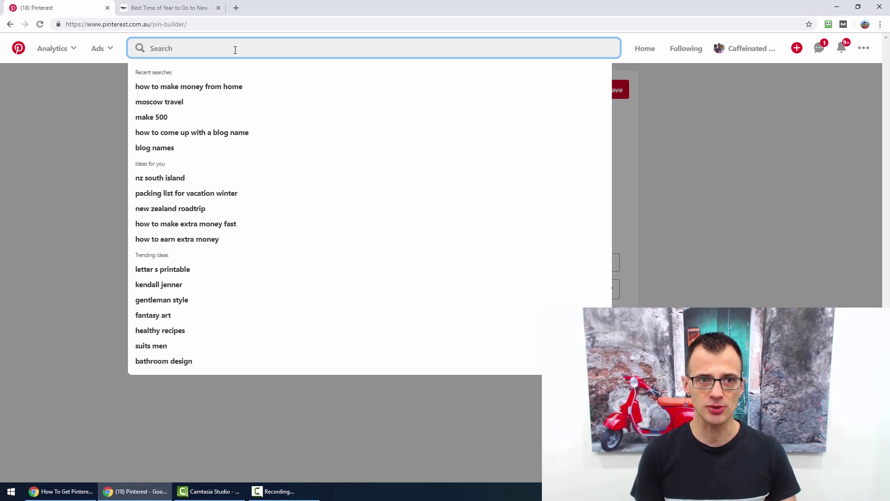
text(how to make)
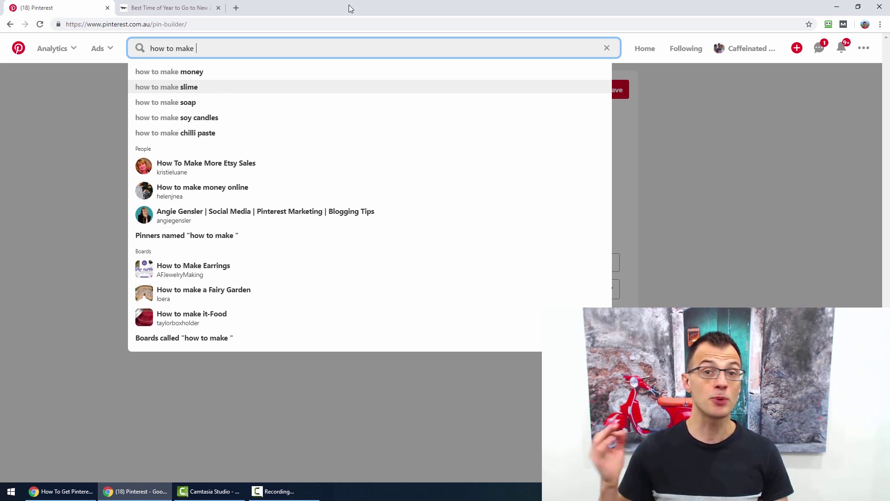
click(63, 491)
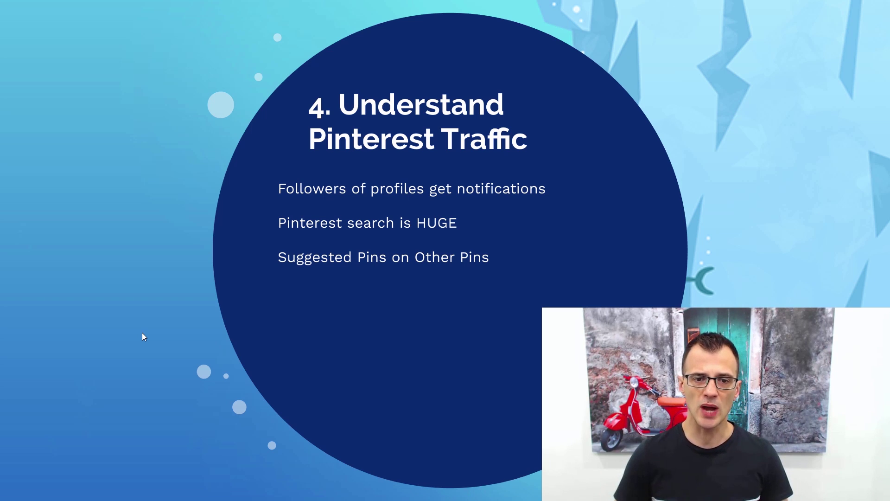
Switch to Pinterest and search for the suggested phrase "new zealand best time to visit".
key(alt+Tab)
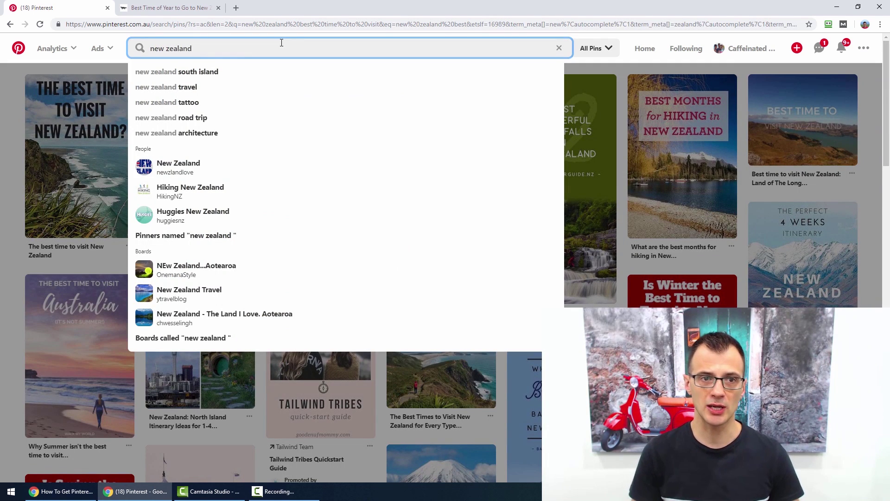
text(best time)
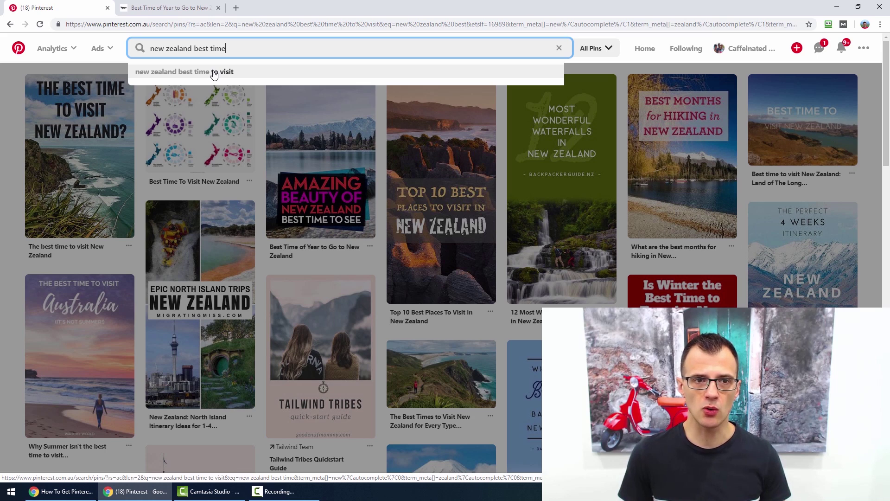
click(214, 72)
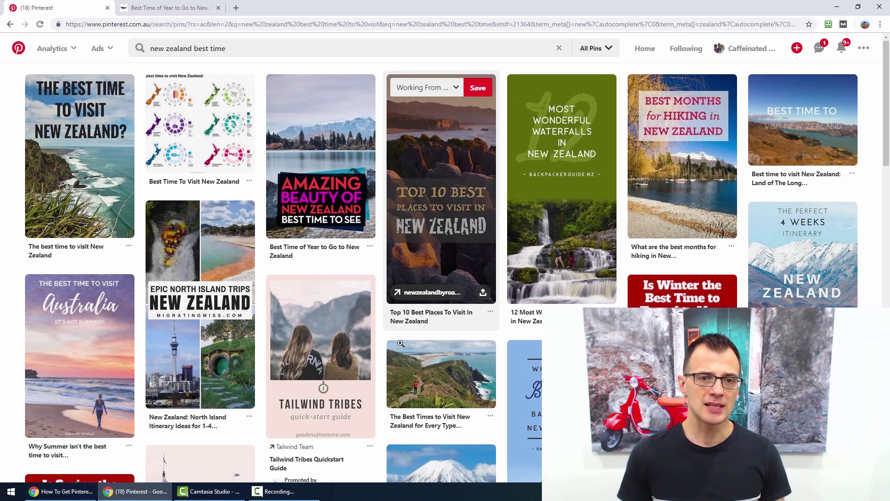
Open the "Amazing Beauty of New Zealand" pin and examine the related pins under "More like this".
click(337, 151)
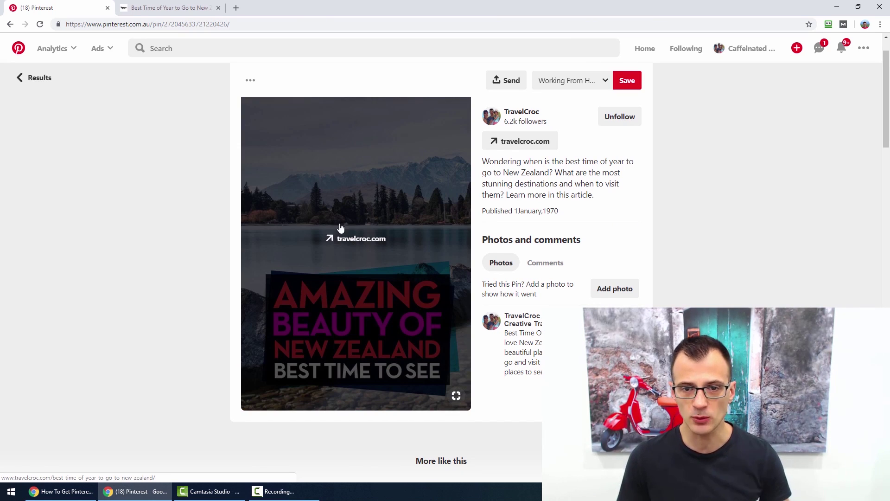
scroll(573, 222, down, 5)
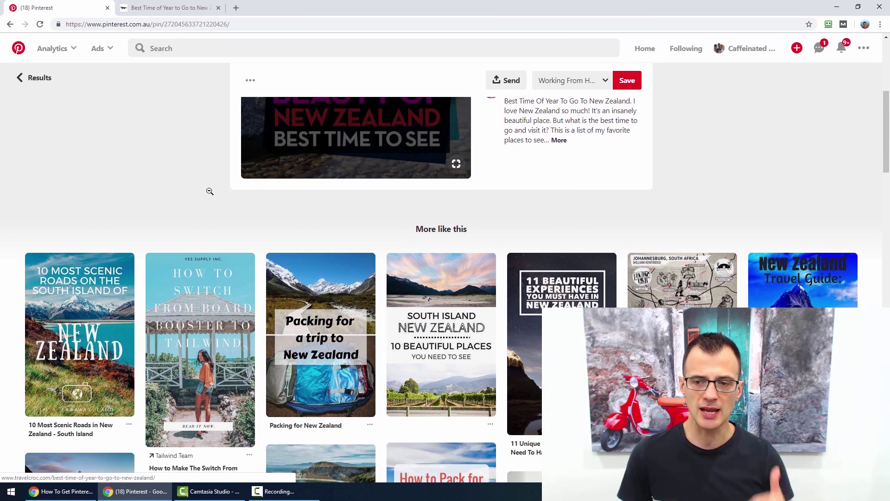
scroll(98, 248, down, 2)
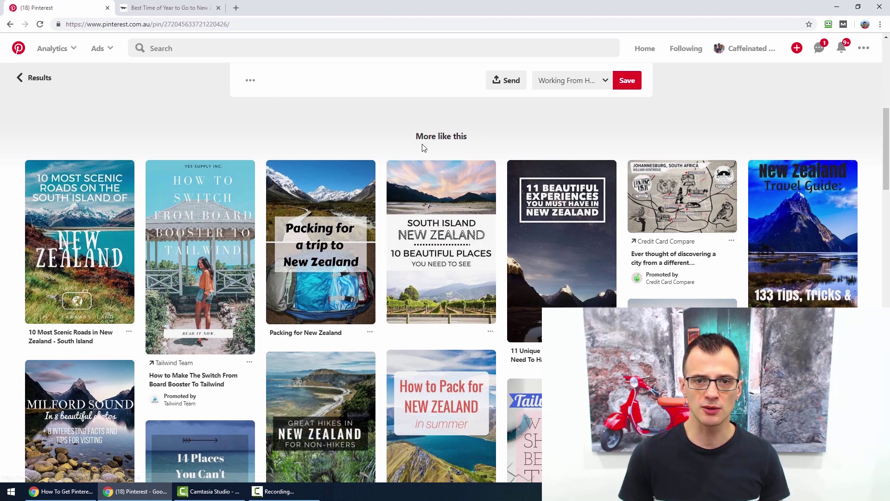
drag(416, 135, 466, 136)
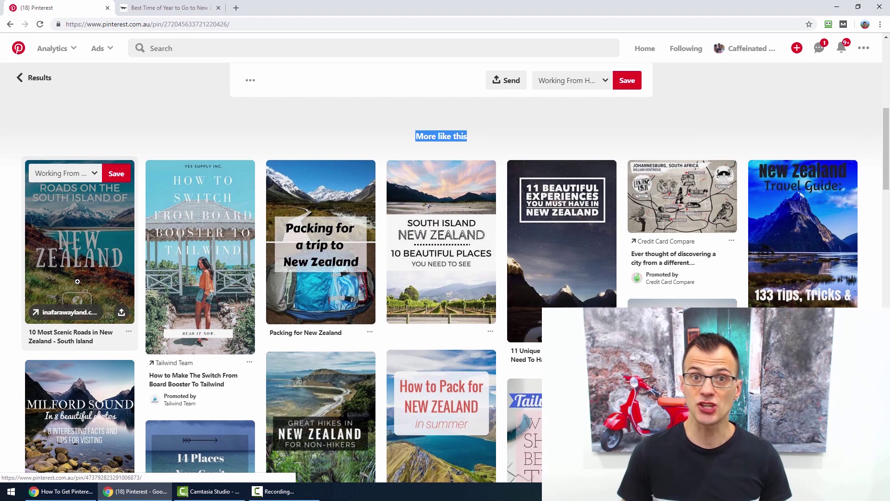
scroll(126, 264, up, 8)
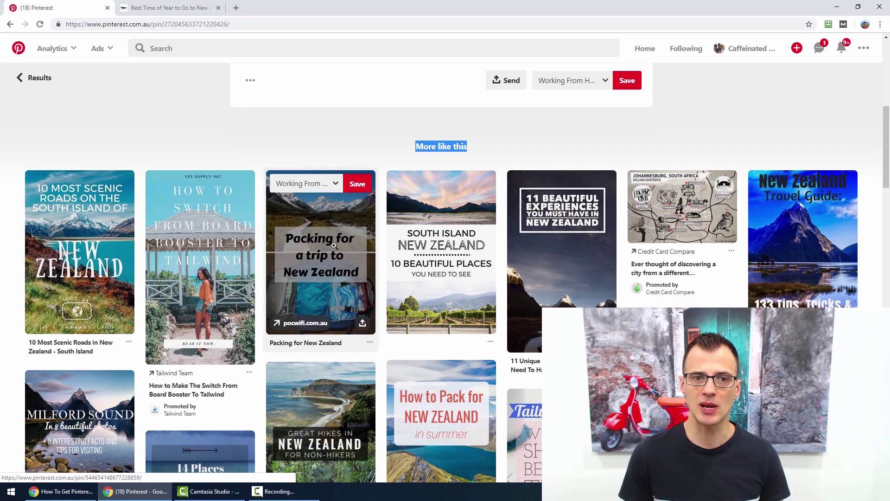
scroll(124, 241, down, 4)
scroll(202, 236, down, 4)
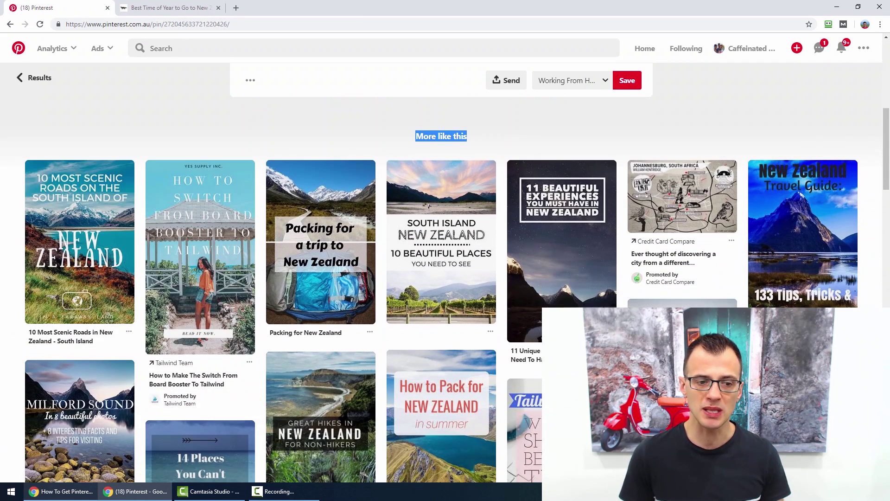
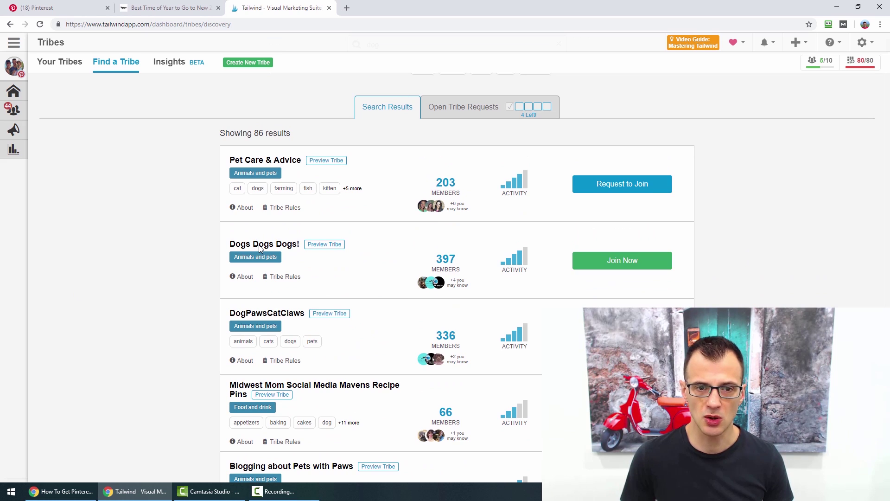
Examine the member counts, activity levels and join options of the dog-related tribes in Tailwind's tribe search results.
drag(452, 259, 436, 258)
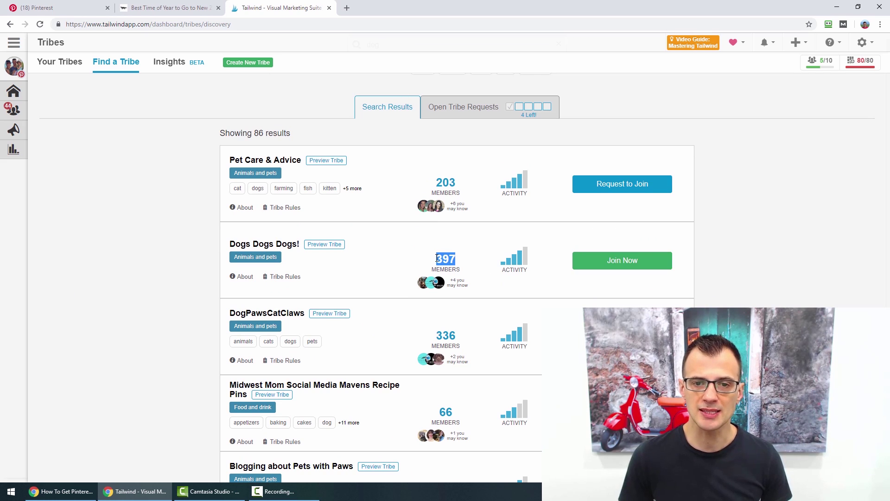
mouse_move(523, 268)
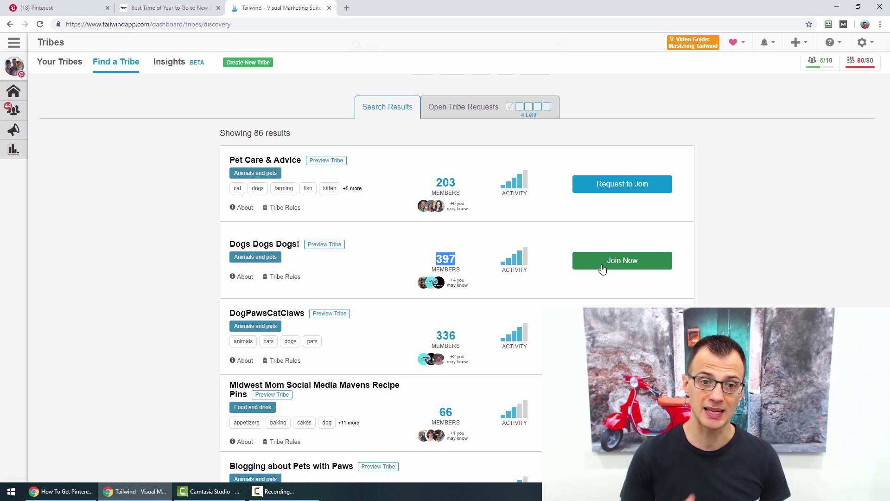
scroll(523, 292, down, 2)
scroll(522, 296, down, 15)
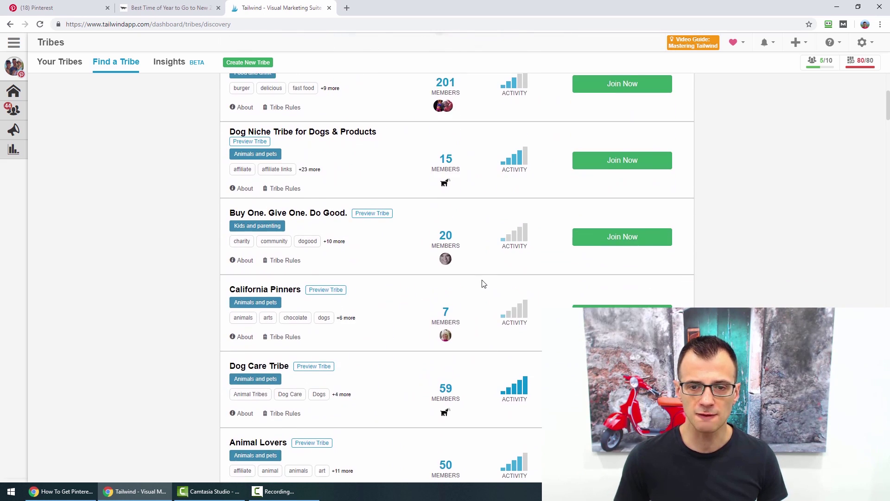
scroll(483, 283, down, 3)
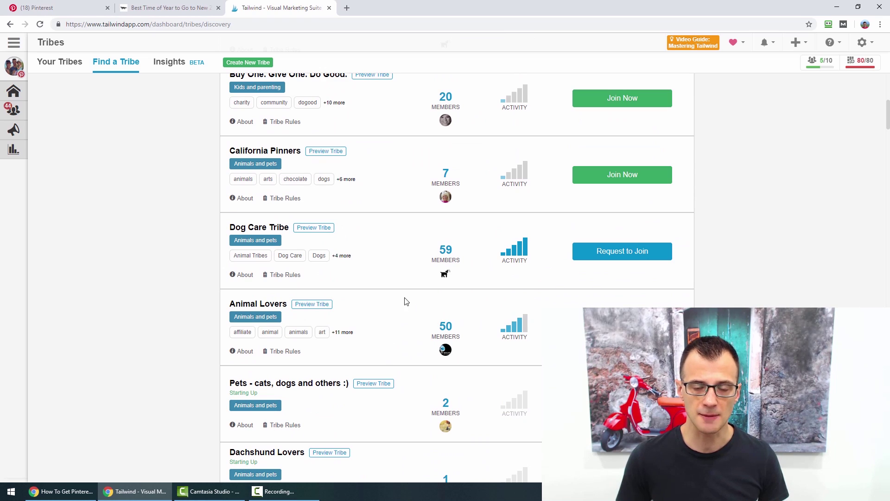
Compare the Dog Care Tribe's member count and activity with the neighbouring tribes in the search results.
drag(457, 251, 439, 252)
click(484, 269)
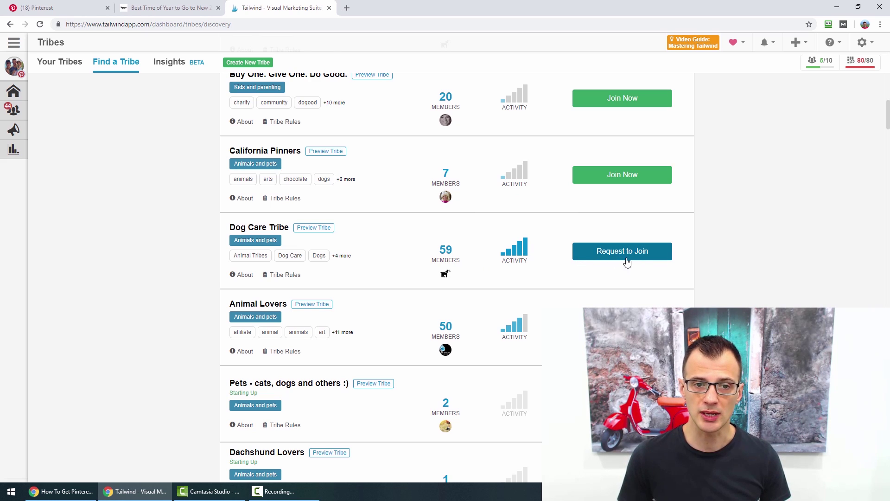
scroll(408, 223, up, 1)
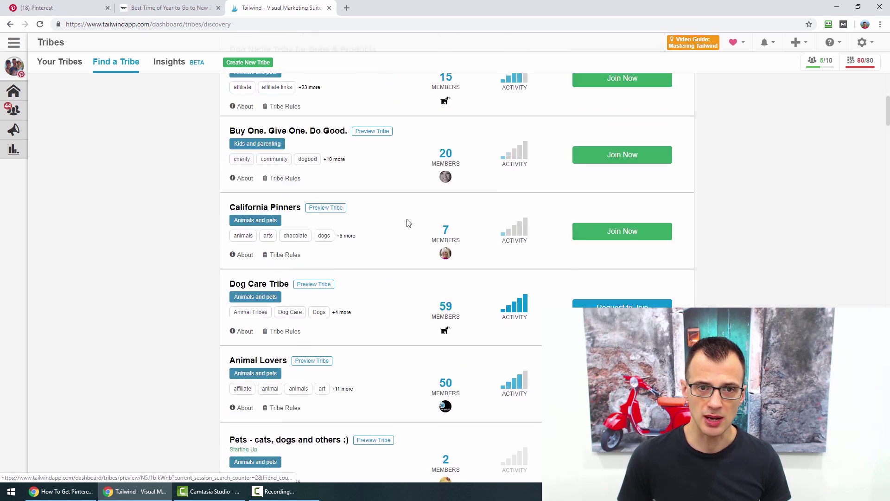
scroll(408, 223, up, 2)
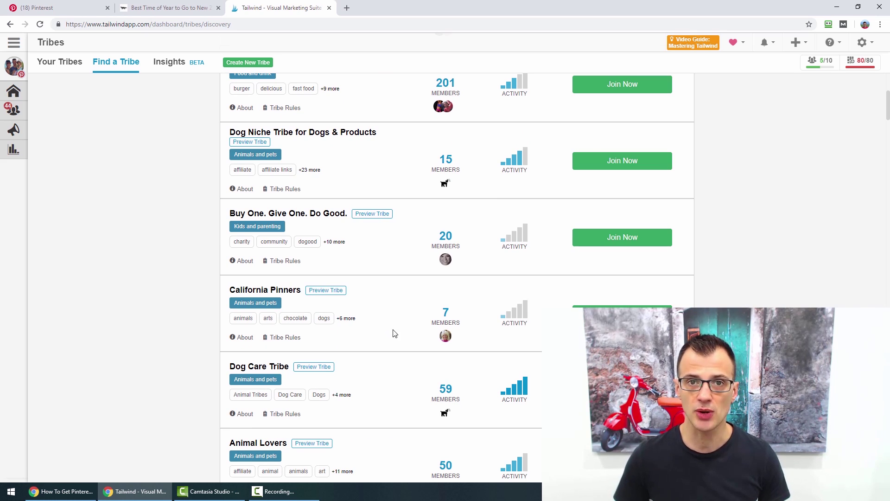
scroll(389, 324, up, 15)
scroll(387, 376, up, 1)
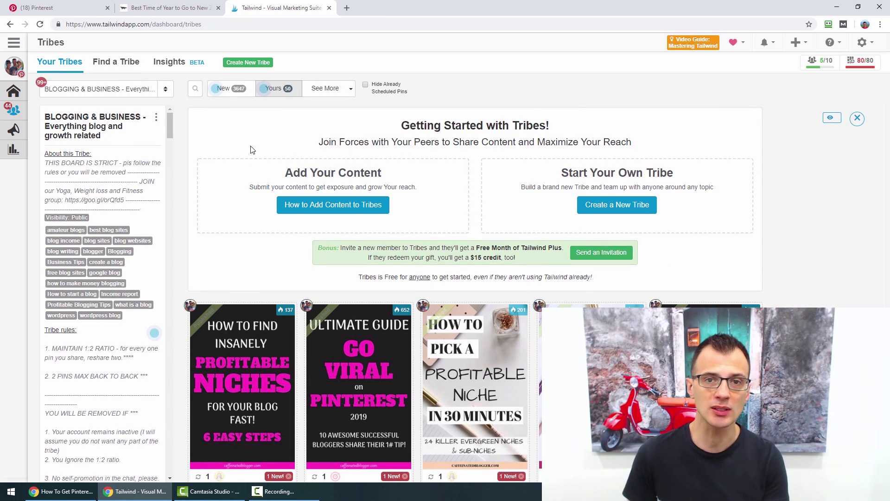
Examine your own shared pins in the "BLOGGING & BUSINESS" tribe, including their repin counts and who reshared them.
mouse_move(270, 96)
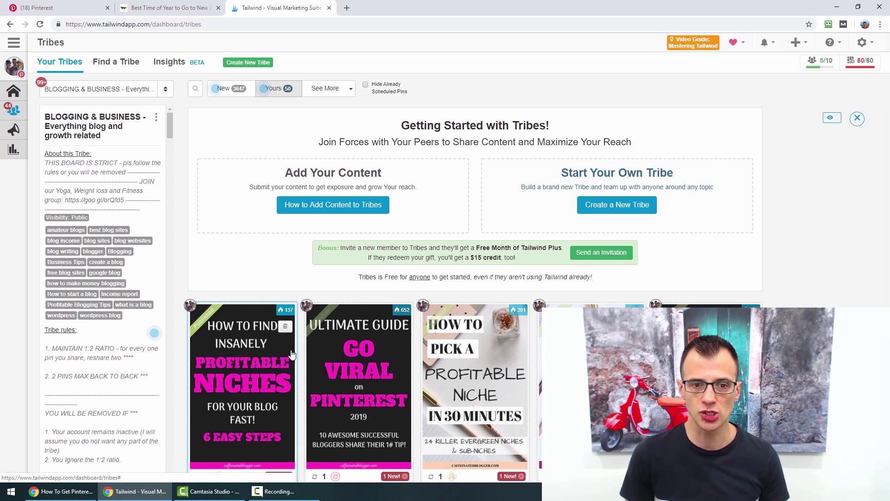
scroll(241, 320, down, 1)
scroll(241, 318, down, 3)
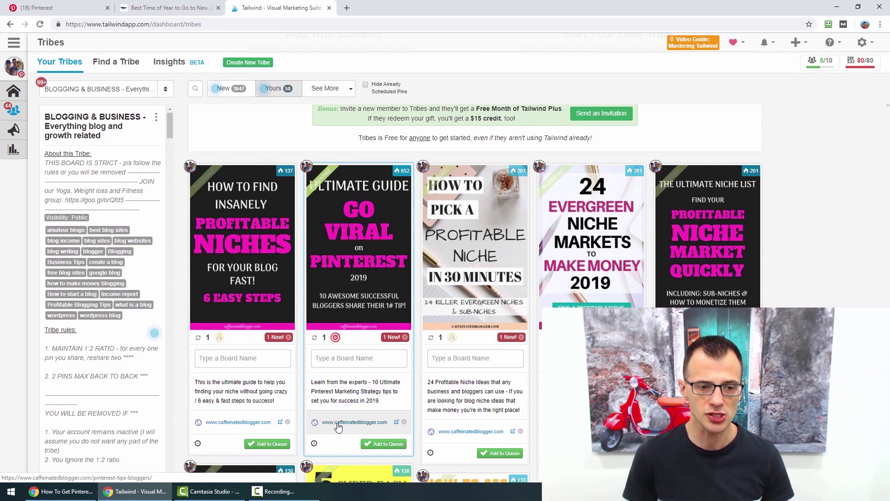
scroll(508, 404, down, 3)
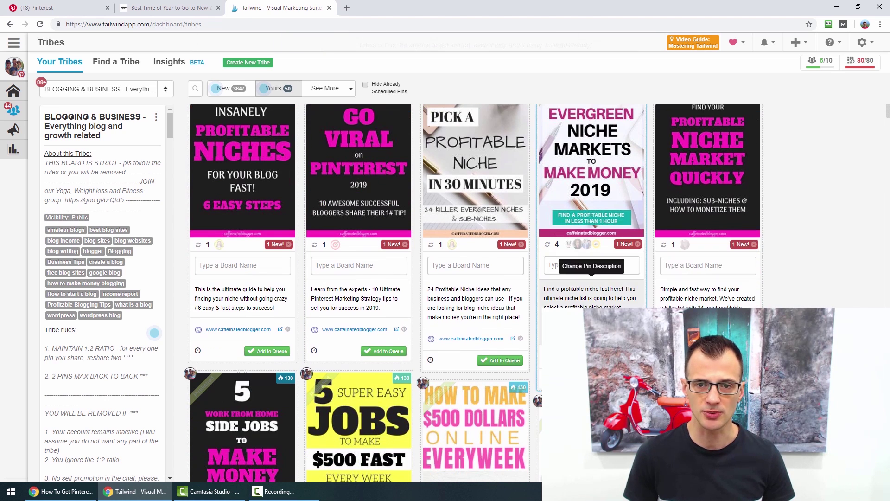
scroll(481, 328, up, 5)
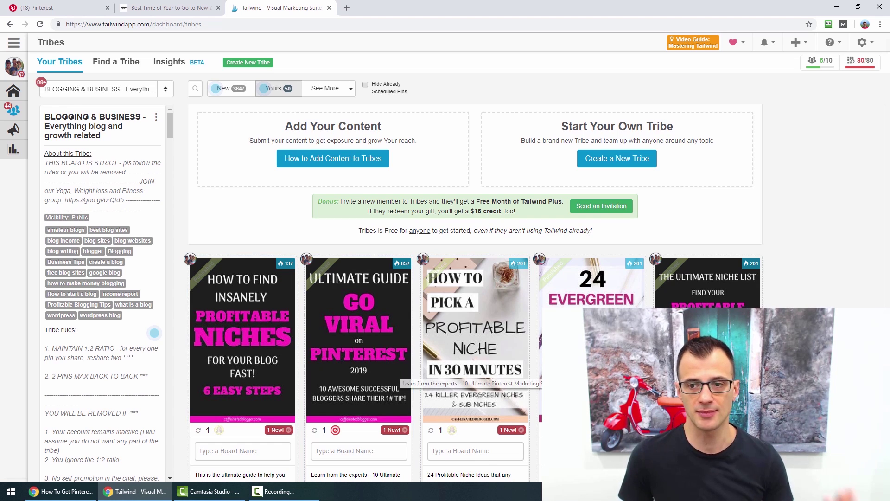
scroll(399, 376, down, 1)
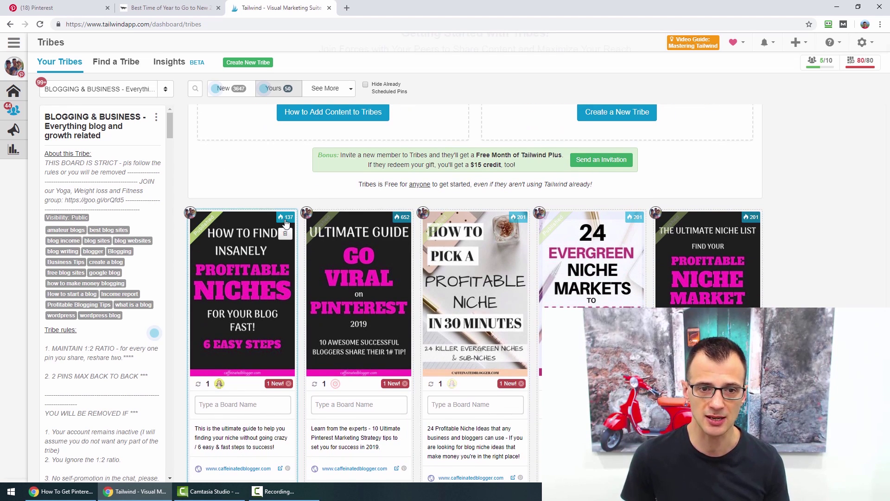
mouse_move(286, 223)
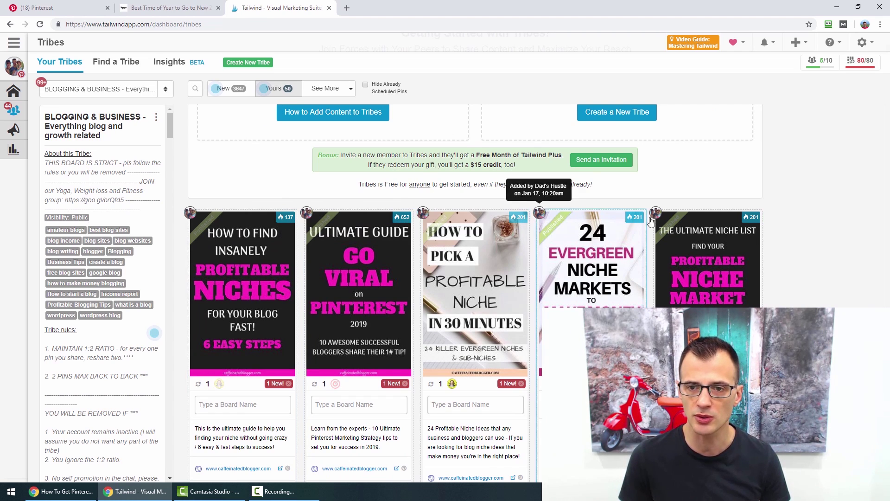
scroll(490, 271, down, 2)
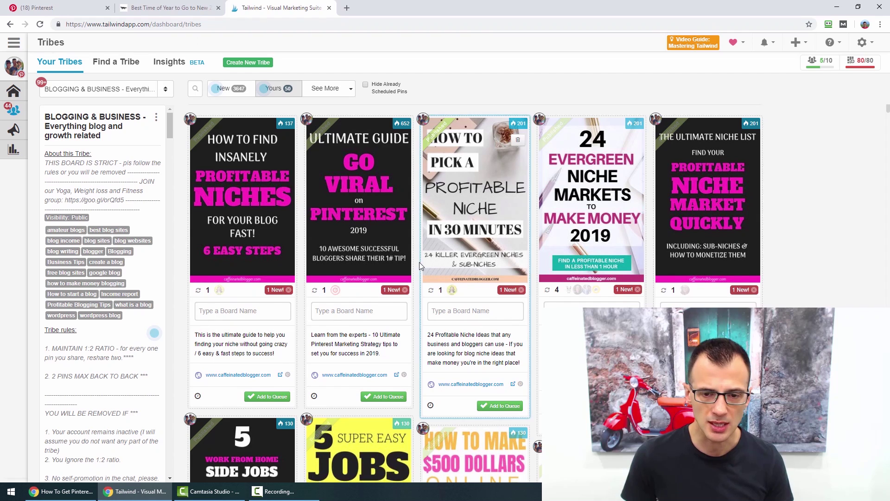
scroll(417, 266, down, 4)
scroll(312, 385, up, 8)
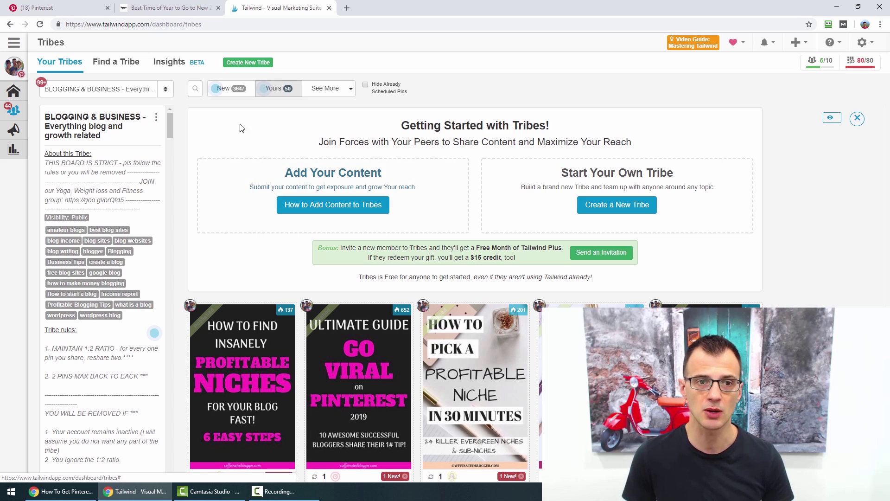
Show the new pins in the "BLOGGING & BUSINESS" tribe, look through them, and return to the Tailwind Tribes slide.
click(230, 97)
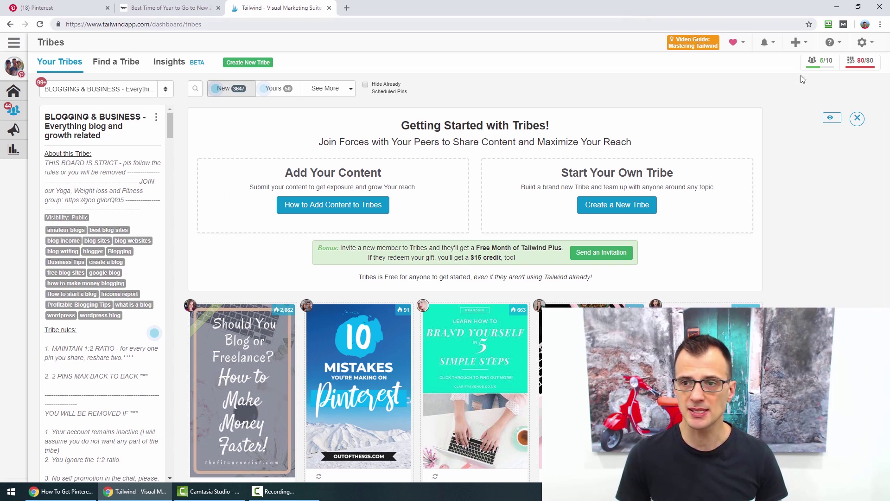
scroll(784, 237, down, 1)
scroll(788, 228, down, 1)
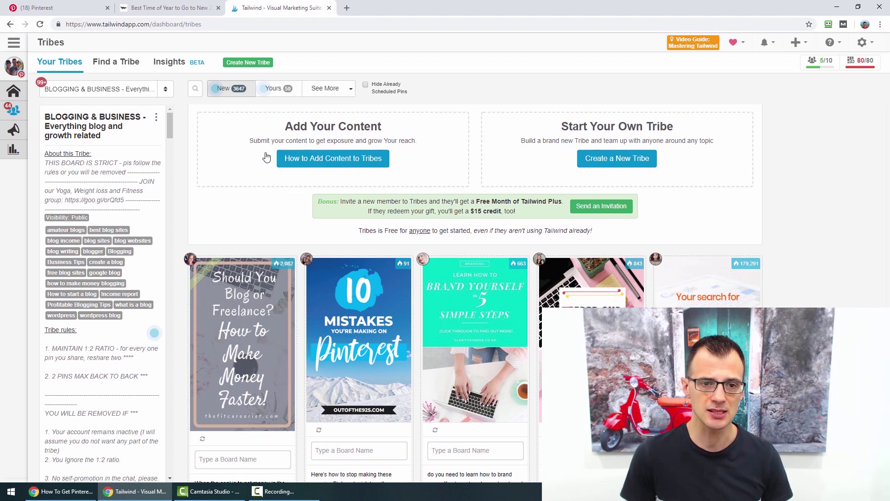
scroll(269, 158, down, 1)
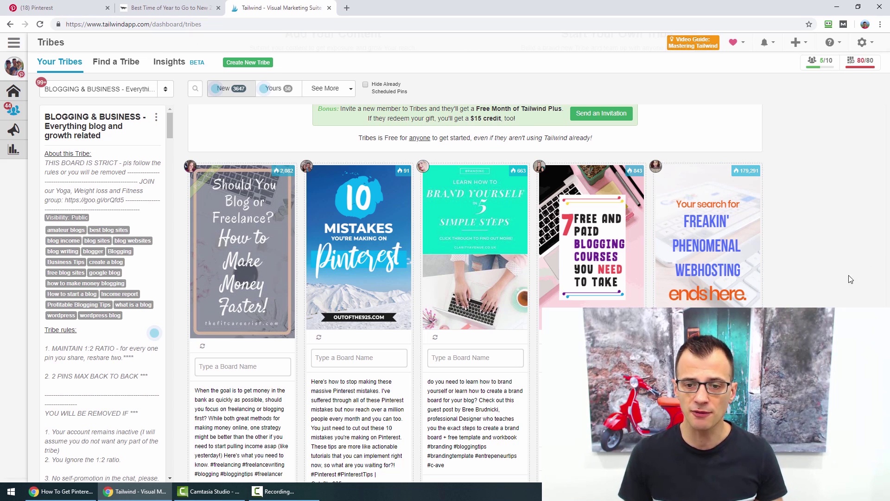
scroll(852, 285, down, 3)
scroll(851, 287, up, 3)
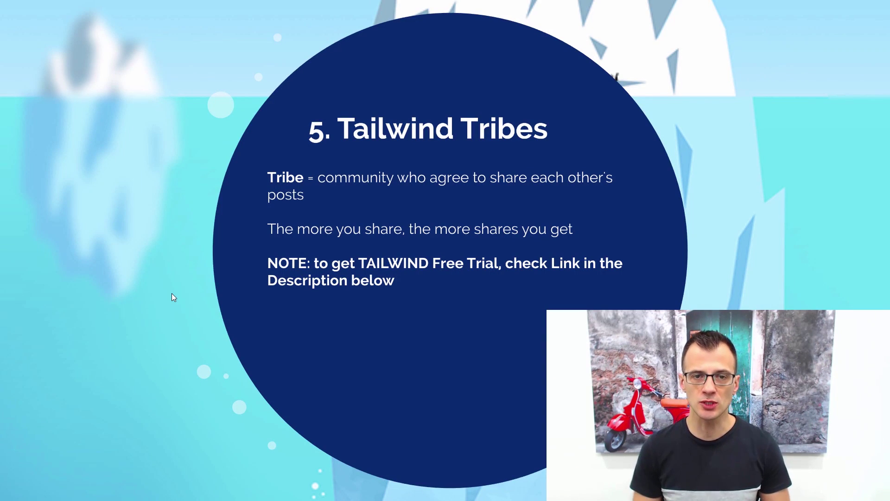
key(Right)
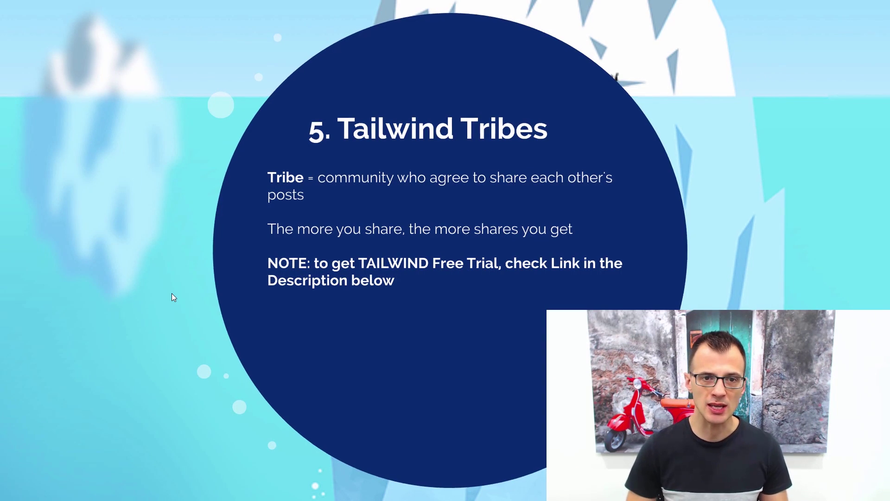
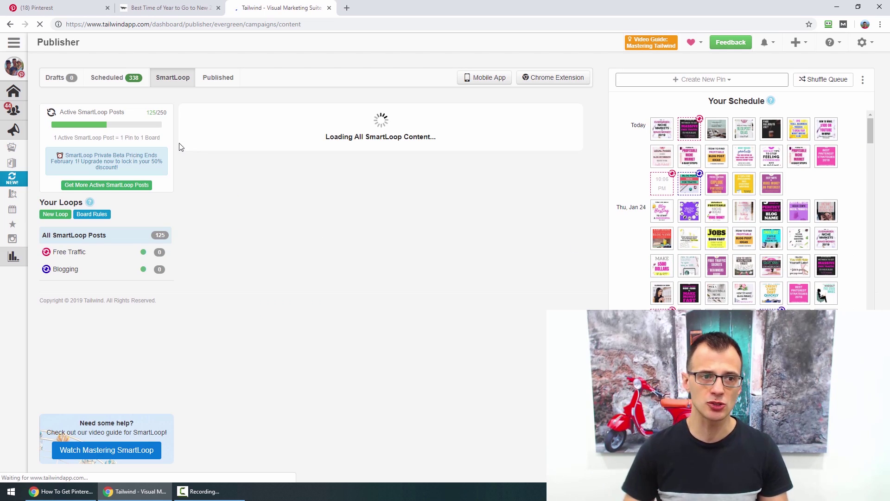
Look through the pins, assigned boards and performance figures of all SmartLoop posts in Tailwind's publisher.
scroll(551, 280, down, 2)
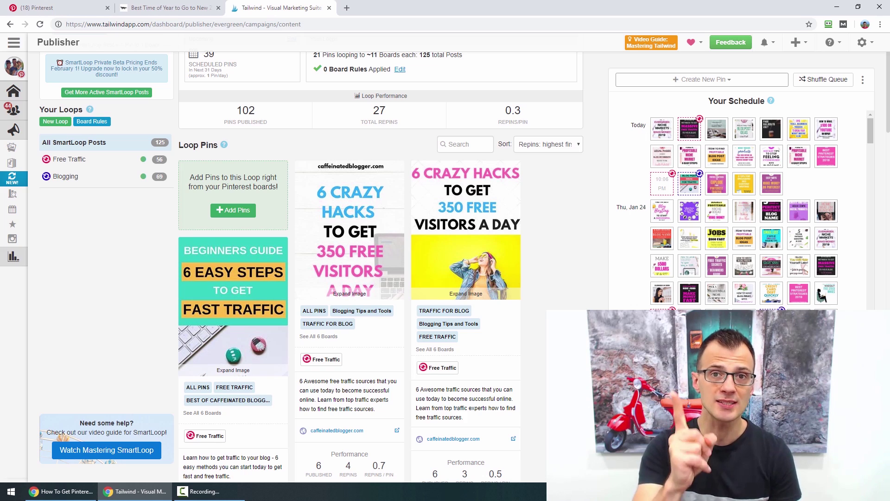
scroll(380, 278, down, 1)
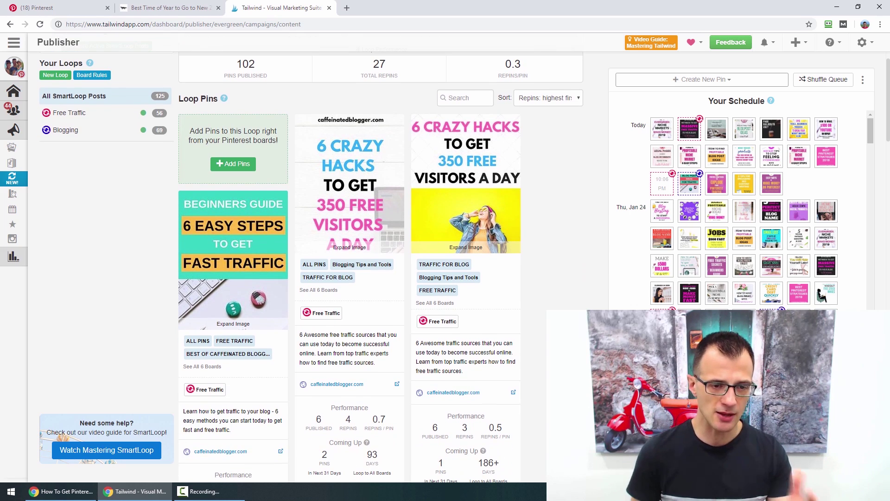
scroll(380, 278, down, 1)
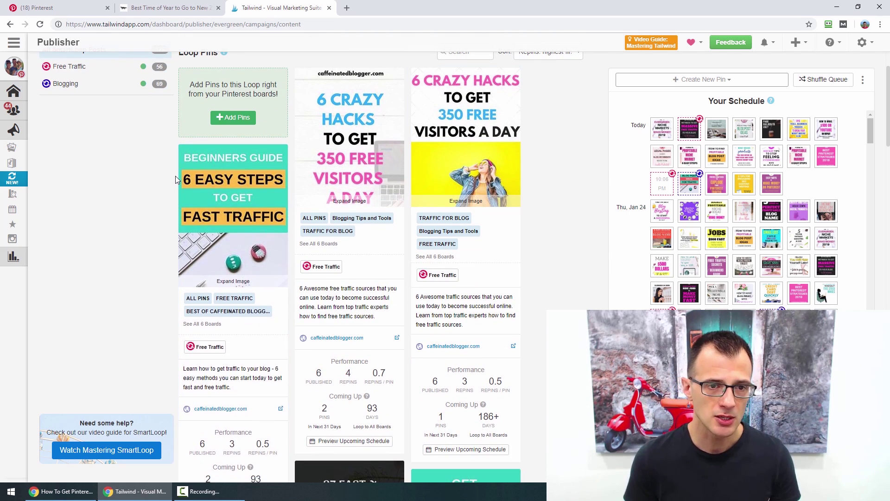
scroll(182, 191, up, 3)
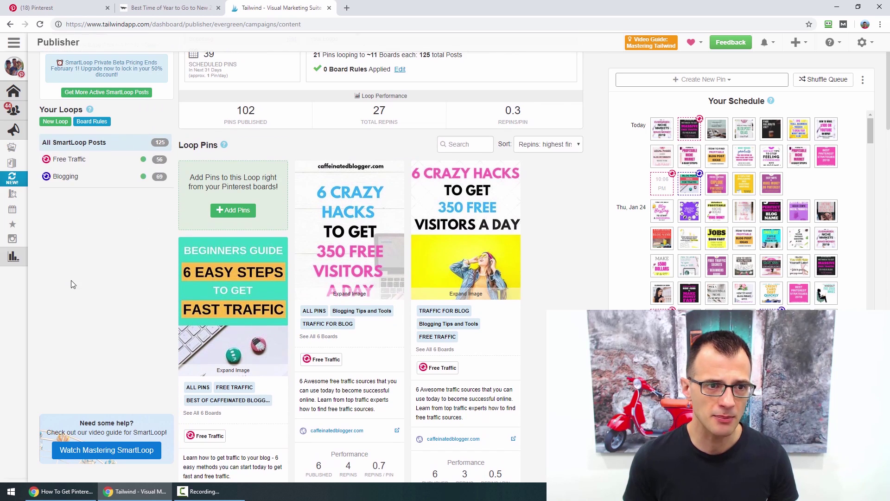
Open the "Free Traffic" loop and examine its pins with their boards, performance and upcoming loop schedule.
click(80, 160)
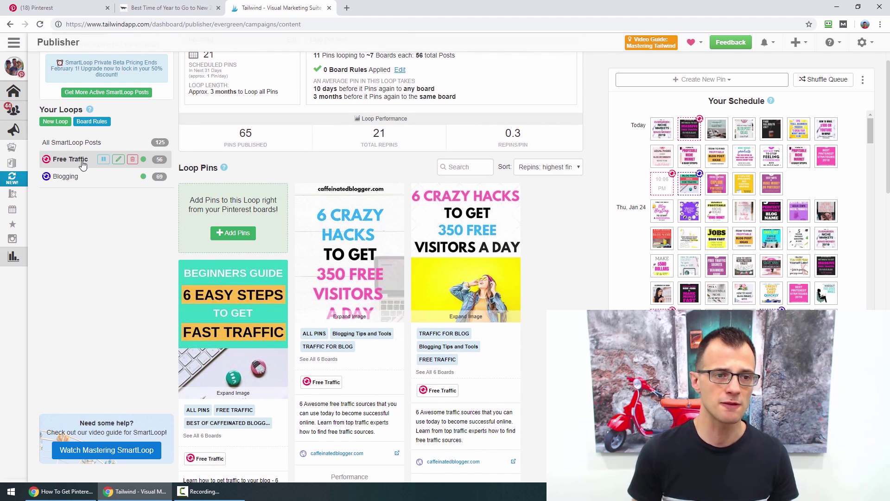
scroll(250, 432, down, 1)
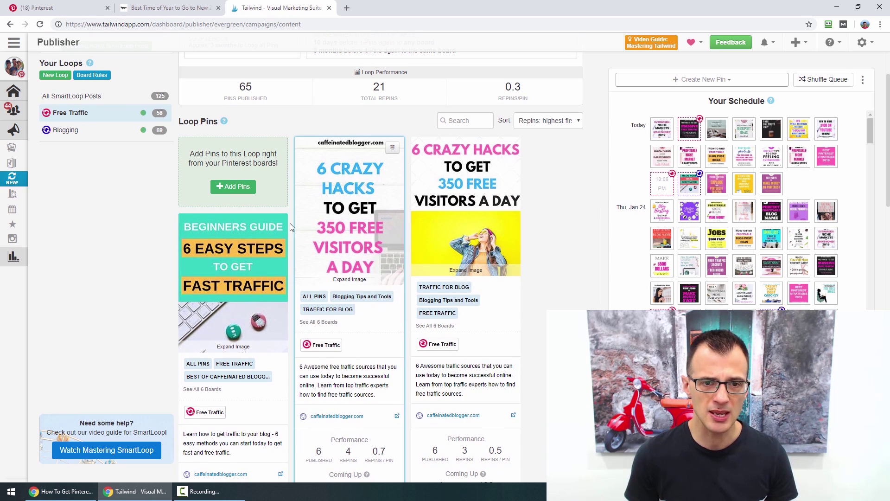
scroll(537, 238, down, 1)
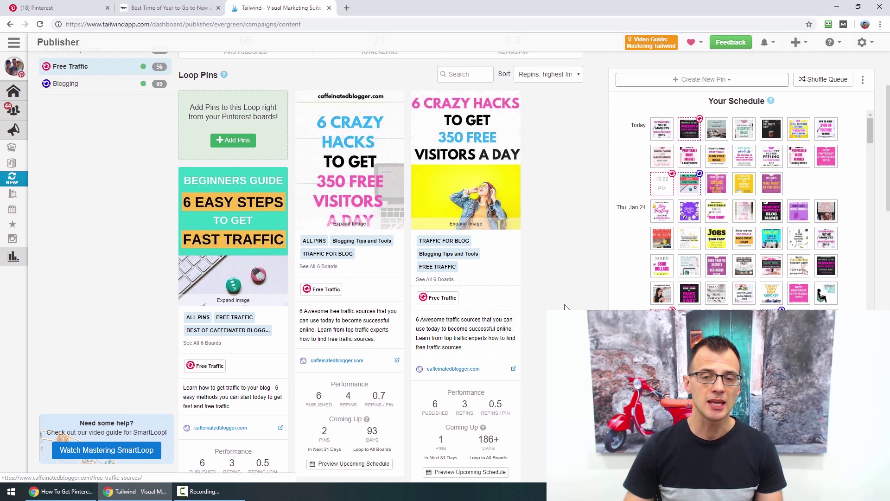
scroll(565, 307, up, 2)
scroll(563, 310, down, 2)
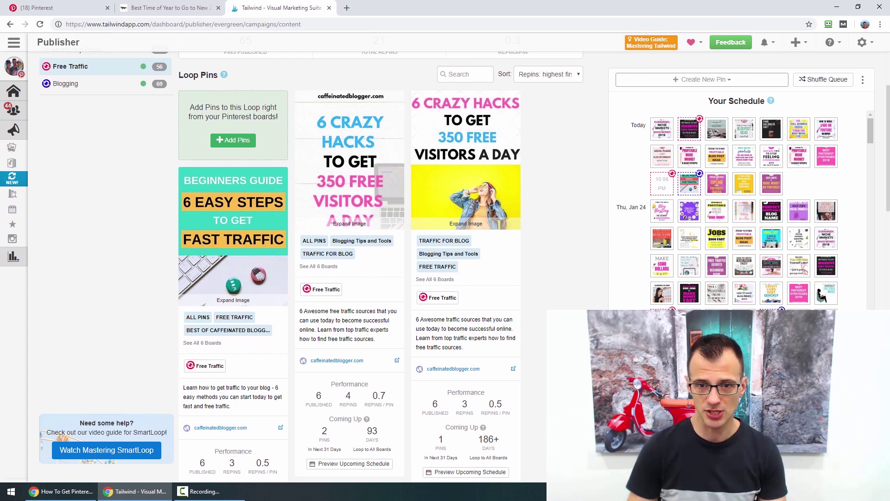
scroll(498, 339, up, 1)
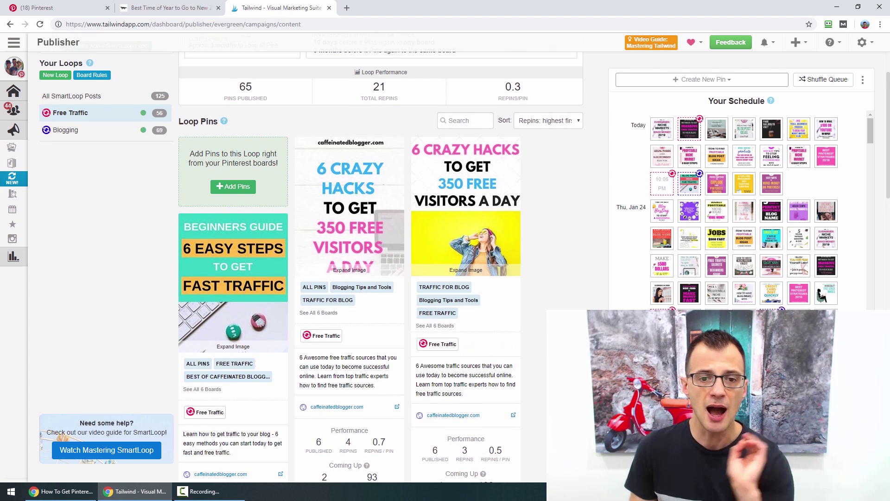
scroll(90, 355, up, 1)
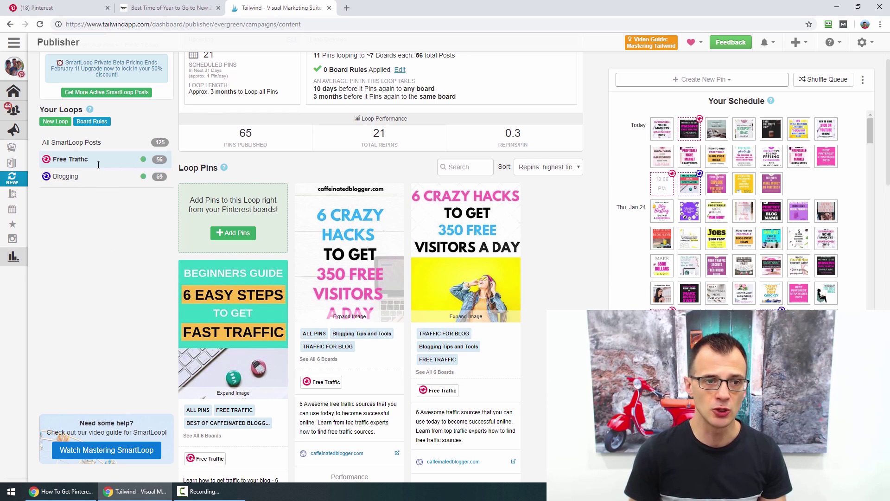
Open the "Free Traffic" loop for editing, examine its default boards and daily timeslots, and close the editor to return to its pins.
mouse_move(117, 165)
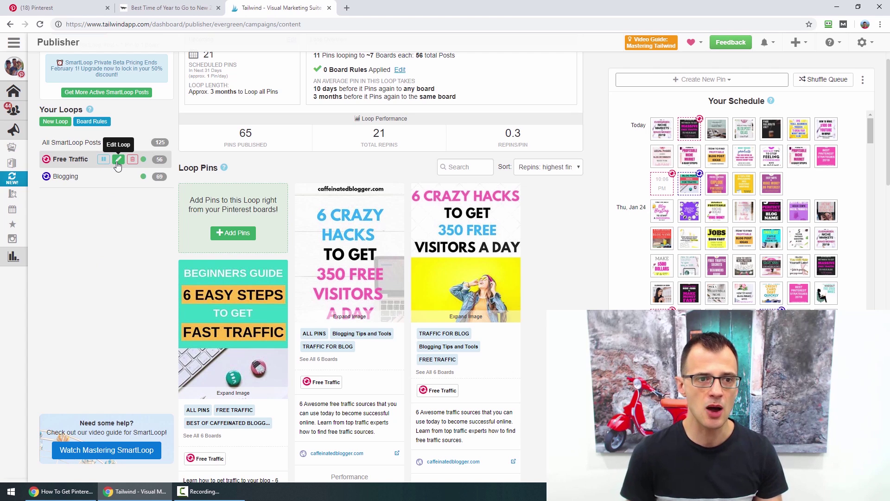
click(118, 162)
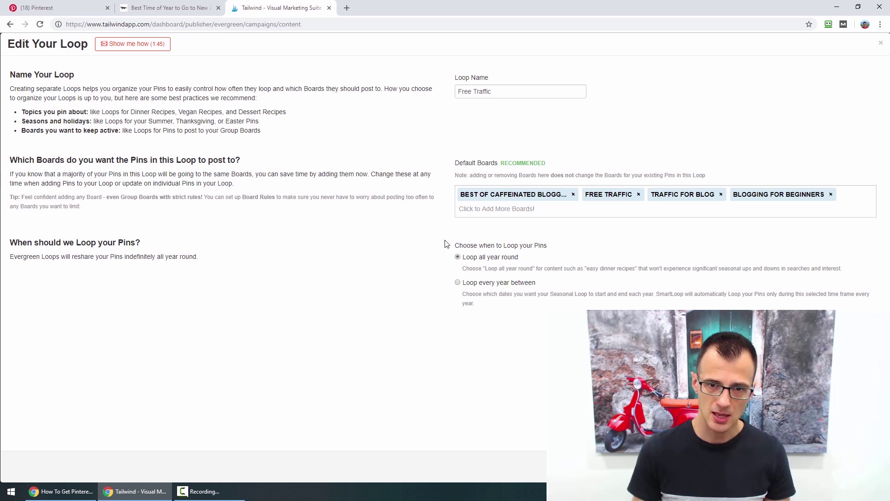
click(851, 466)
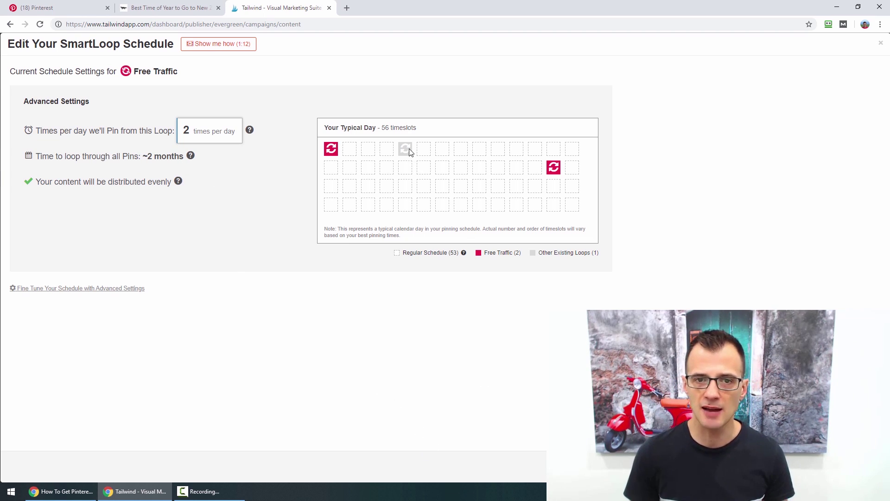
drag(381, 128, 397, 129)
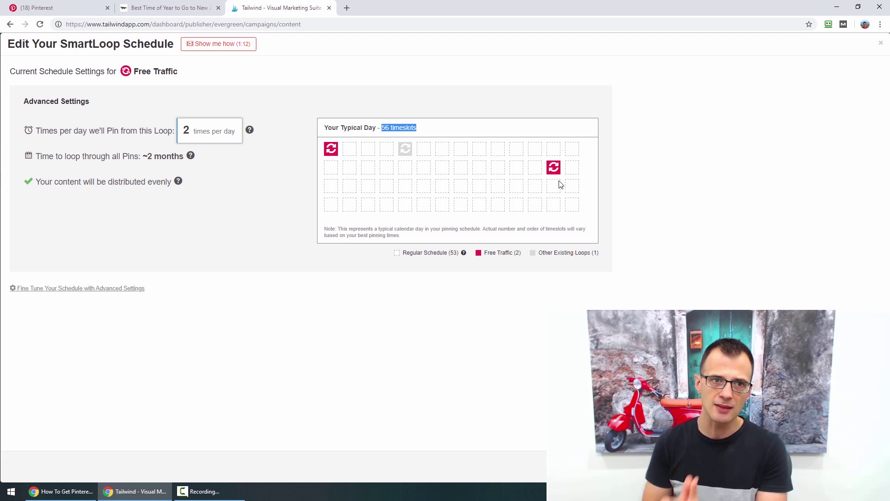
click(881, 42)
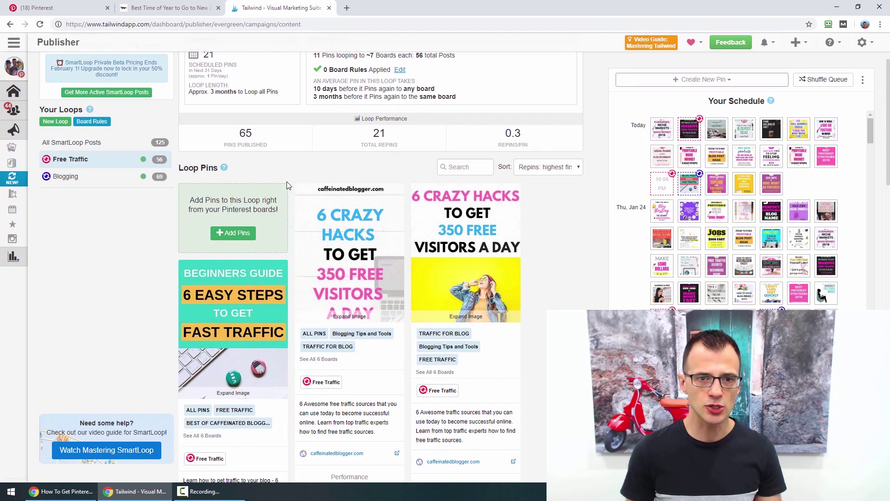
scroll(367, 325, down, 2)
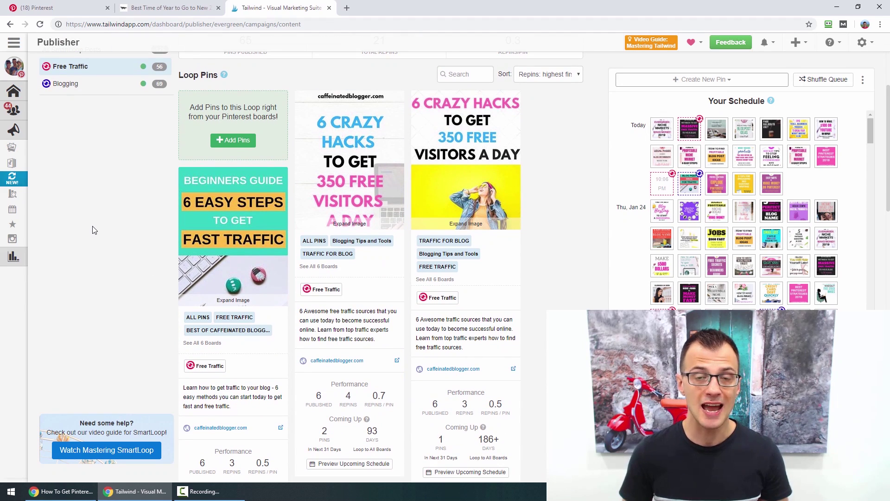
scroll(74, 221, down, 2)
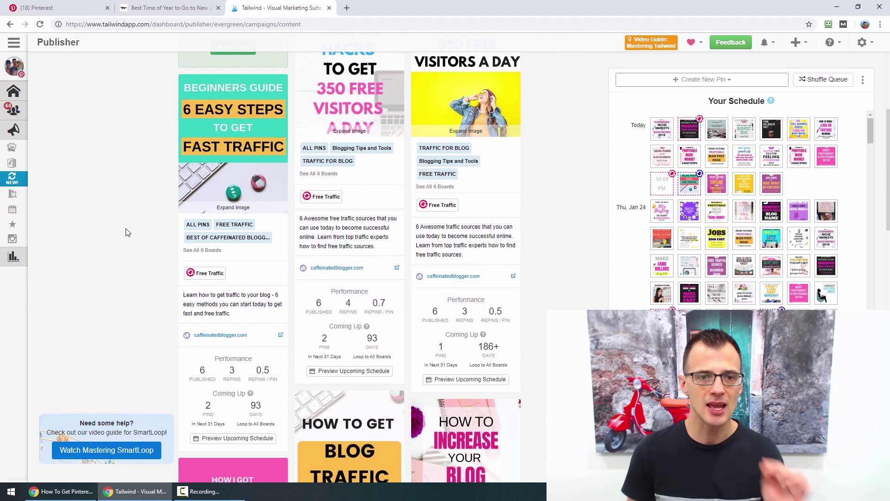
Highlight "how to get traffic to your blog", "free traffic sources" and "traffic sources" in the three pin descriptions, and return to the SmartLoop slide.
mouse_move(482, 355)
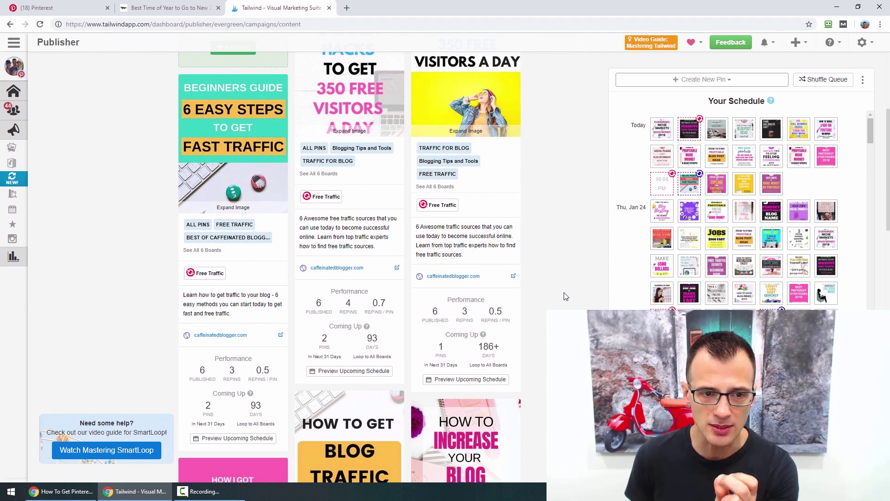
drag(199, 295, 266, 296)
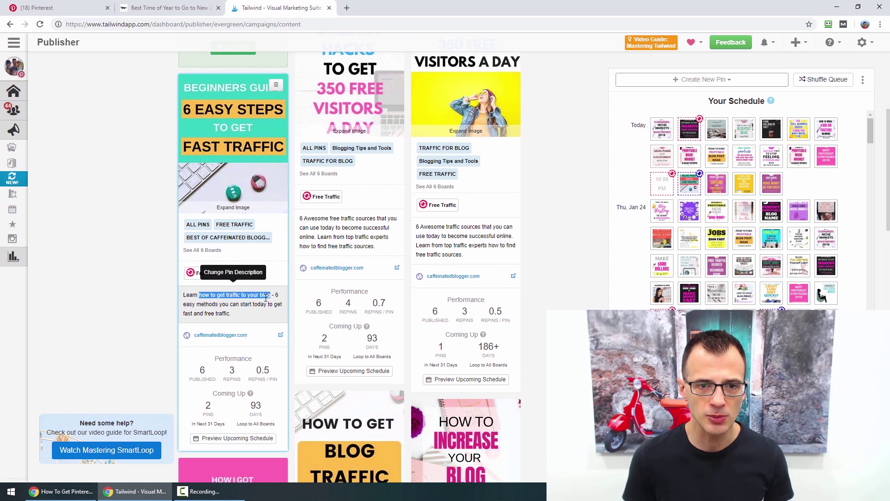
drag(330, 218, 369, 219)
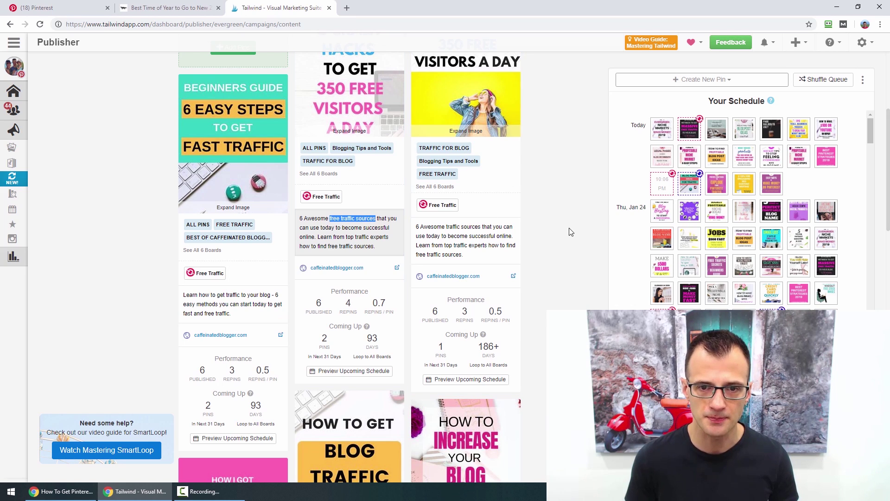
double_click(451, 228)
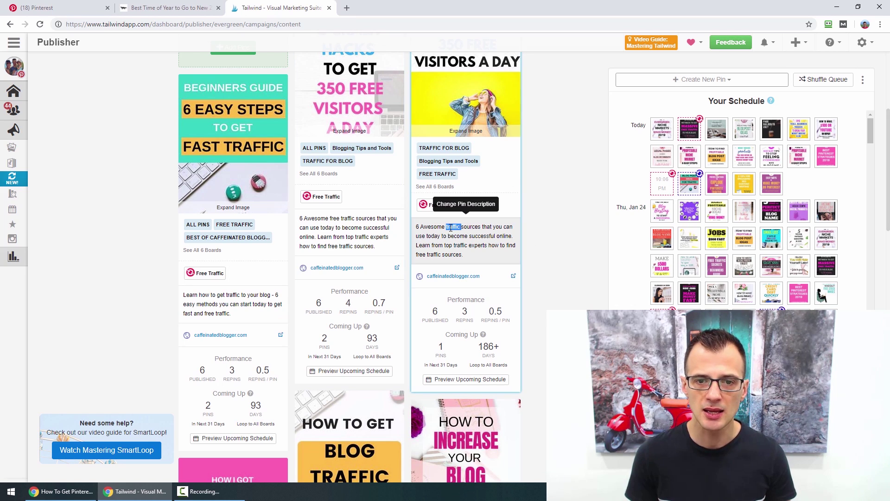
drag(464, 227, 467, 228)
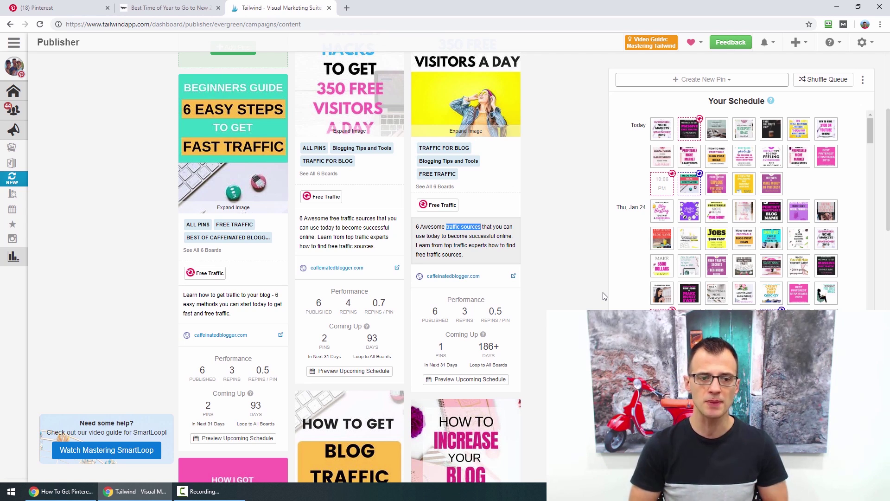
click(70, 493)
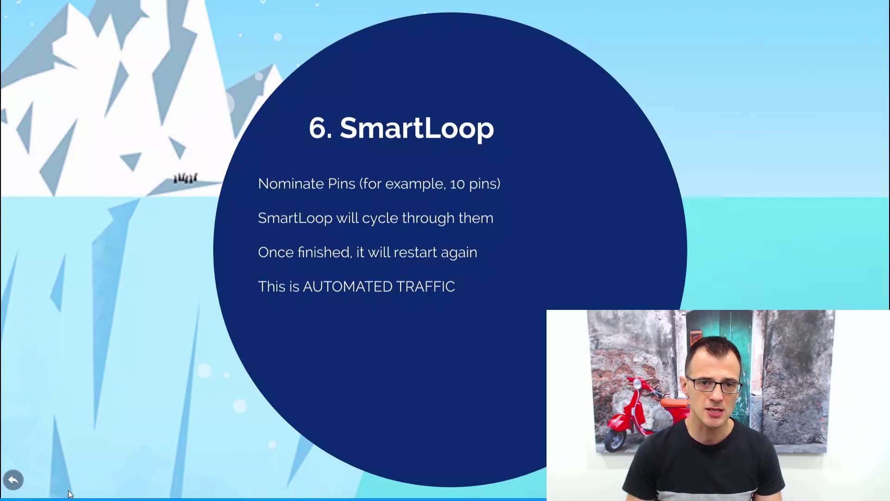